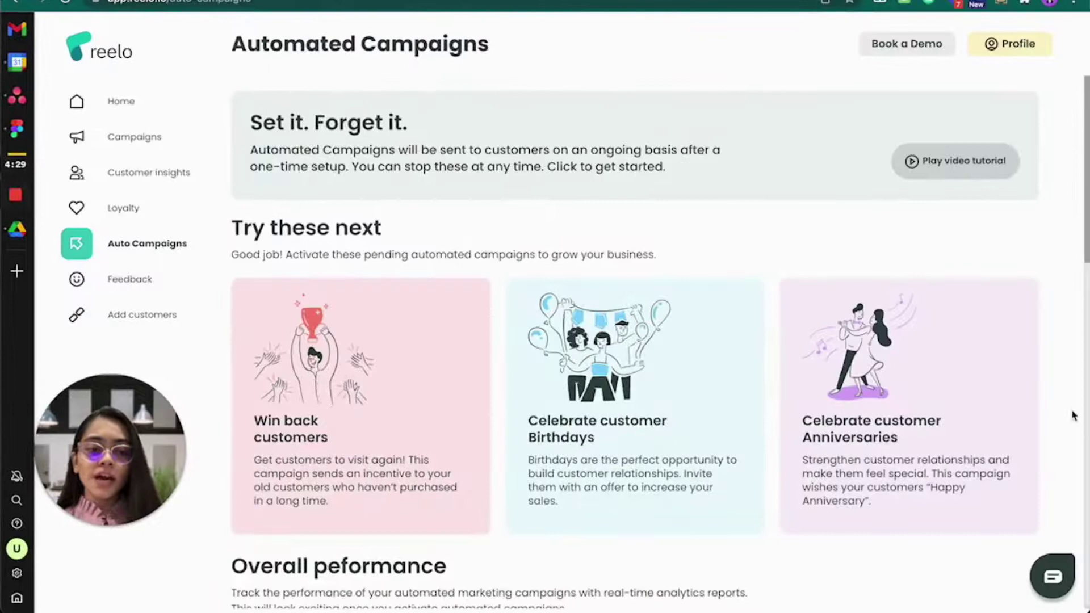
pyautogui.scroll(-1, 1073, 415)
pyautogui.scroll(-2, 1073, 416)
pyautogui.scroll(-5, 1072, 415)
pyautogui.scroll(-2, 1069, 414)
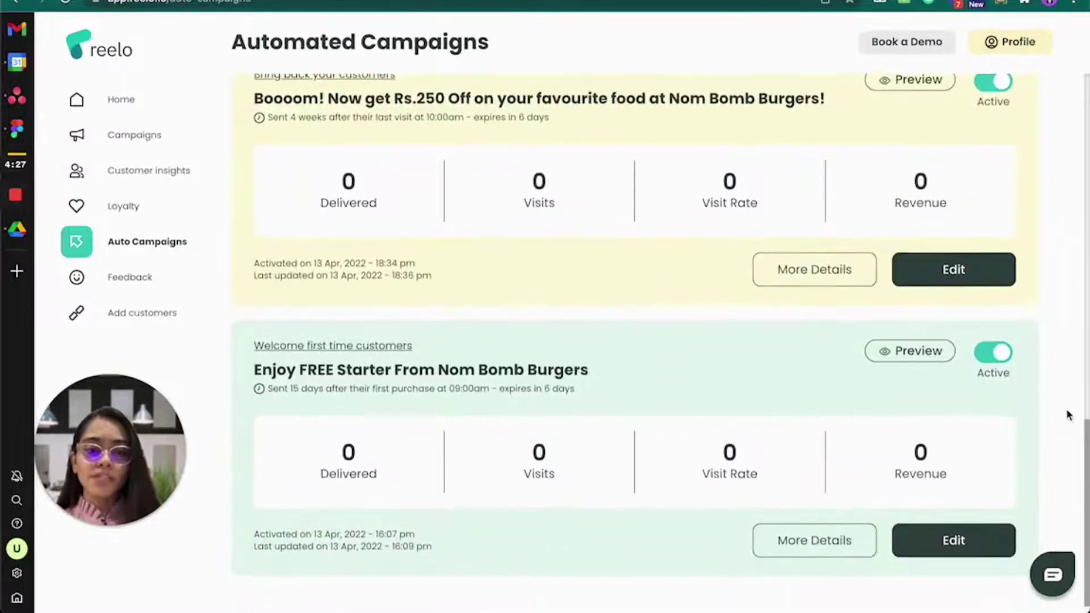
pyautogui.scroll(1, 1053, 313)
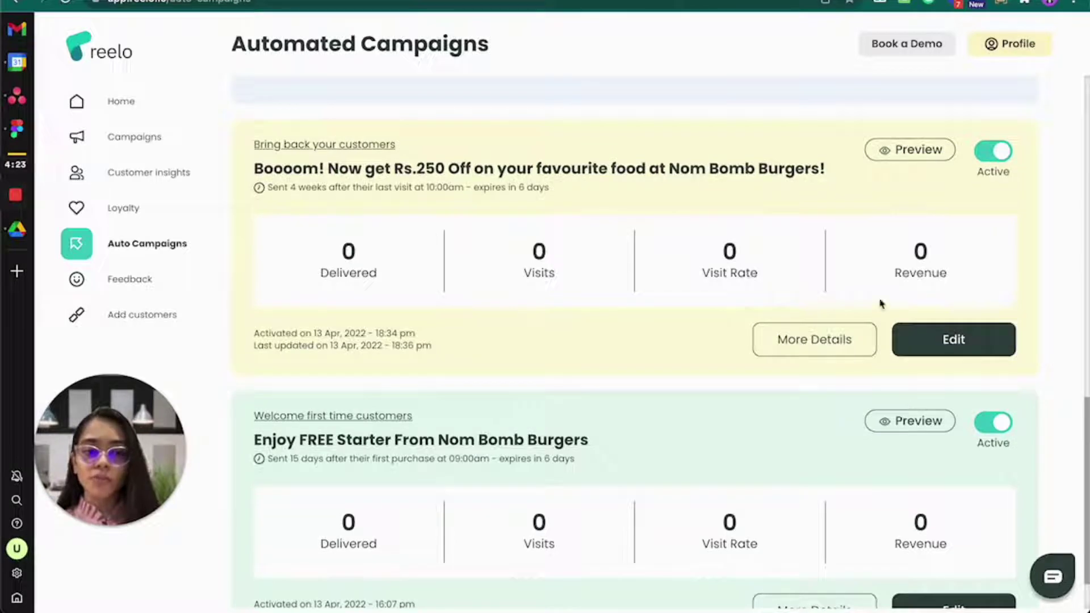
pyautogui.scroll(10, 881, 304)
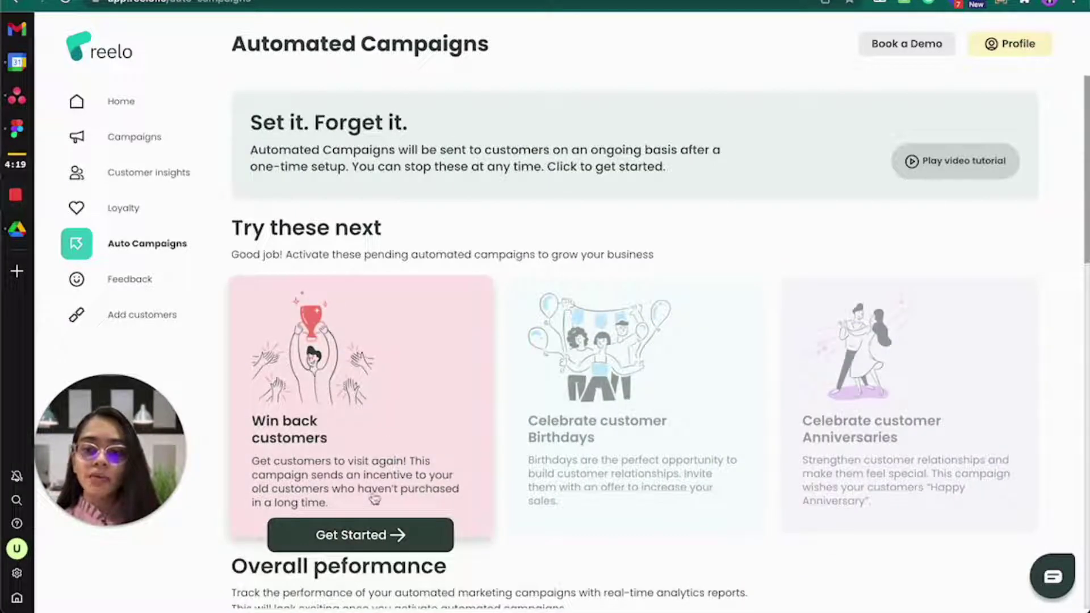
# - Start the Win back customers campaign setup and reach its template gallery
pyautogui.click(398, 535)
pyautogui.click(730, 452)
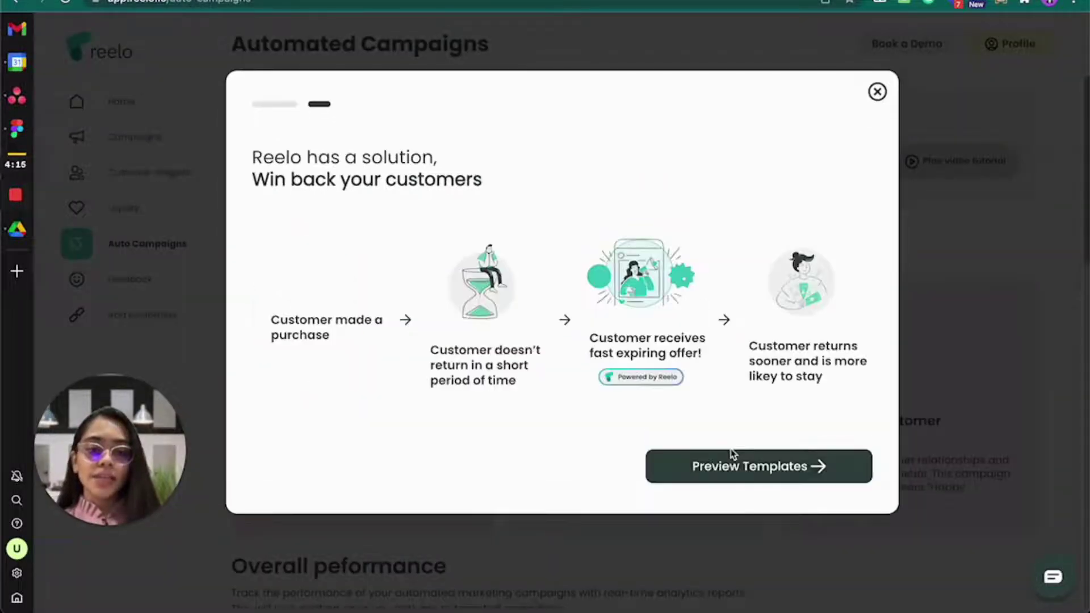
pyautogui.click(755, 473)
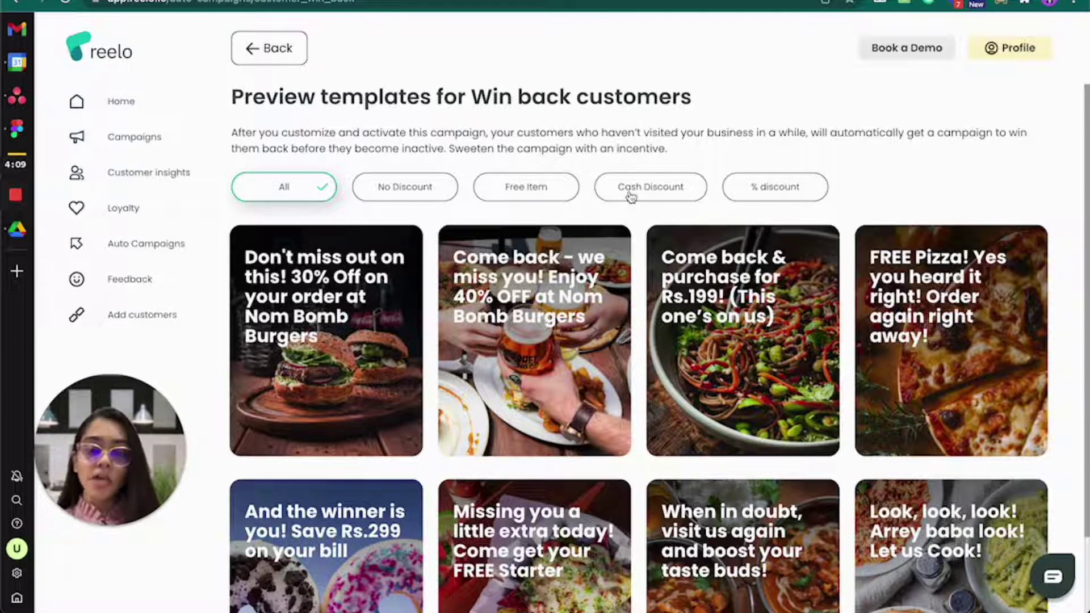
# - Filter to percentage-discount templates and take the 30% Off template into Edit & Activate
pyautogui.click(783, 197)
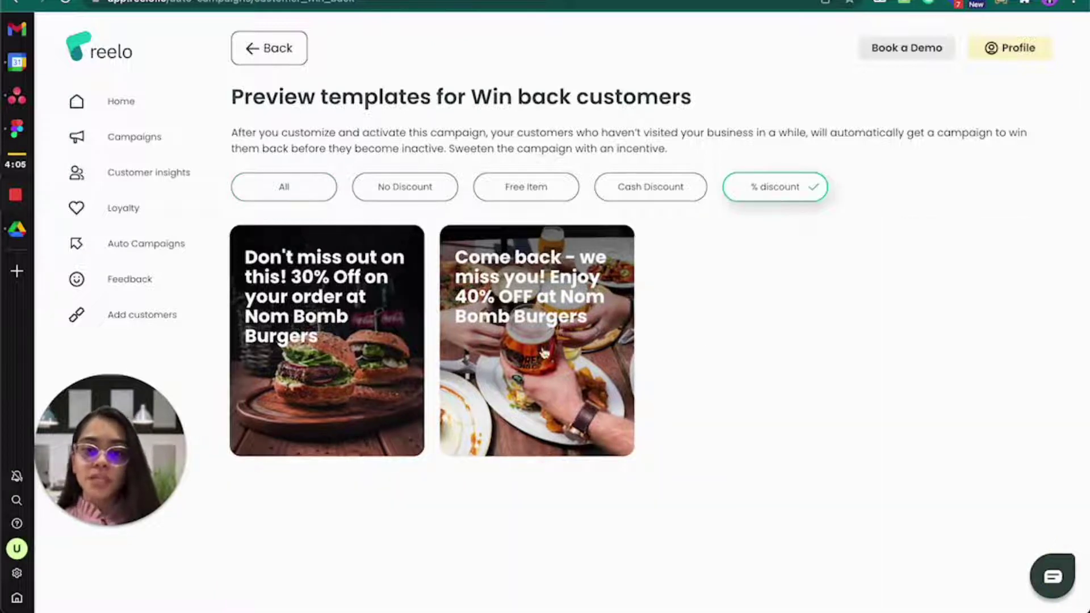
pyautogui.click(309, 324)
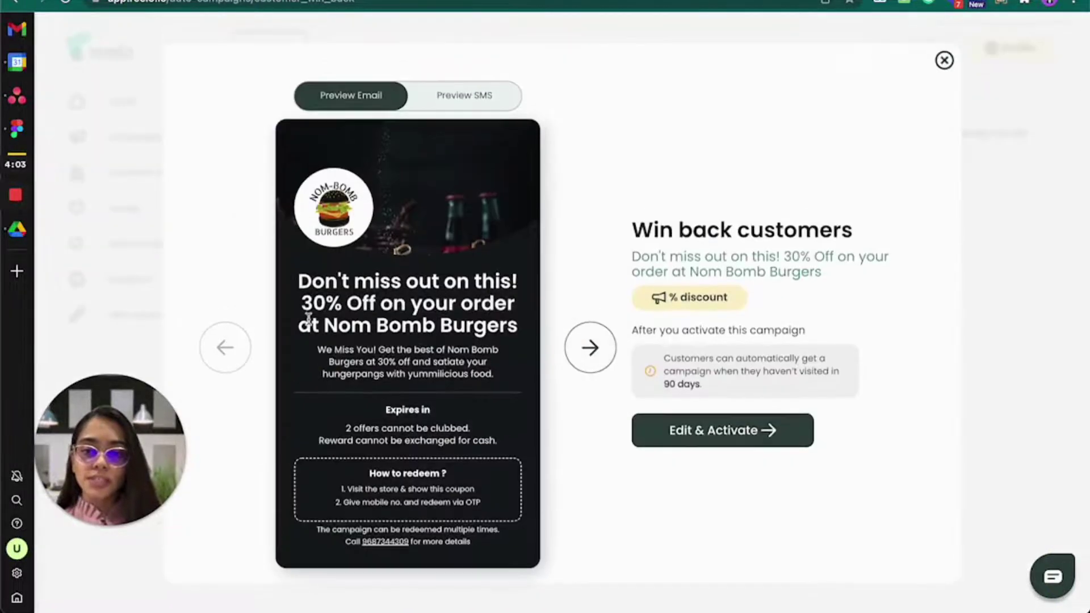
pyautogui.click(730, 431)
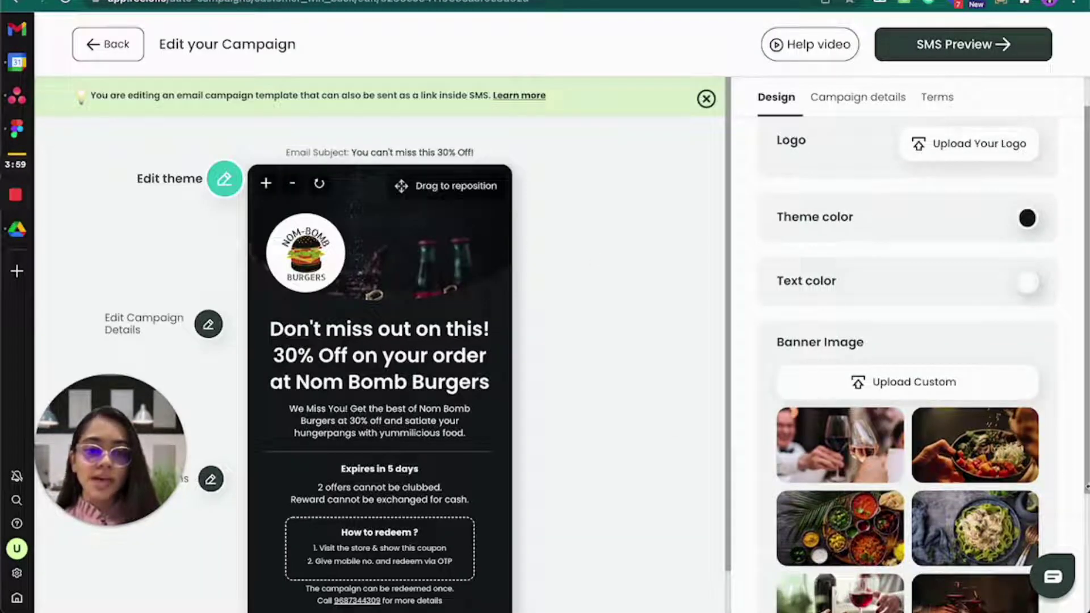
pyautogui.scroll(-3, 988, 511)
# - Use the burger photo as the banner and set the theme colour to yellow (231,179,27)
pyautogui.click(989, 515)
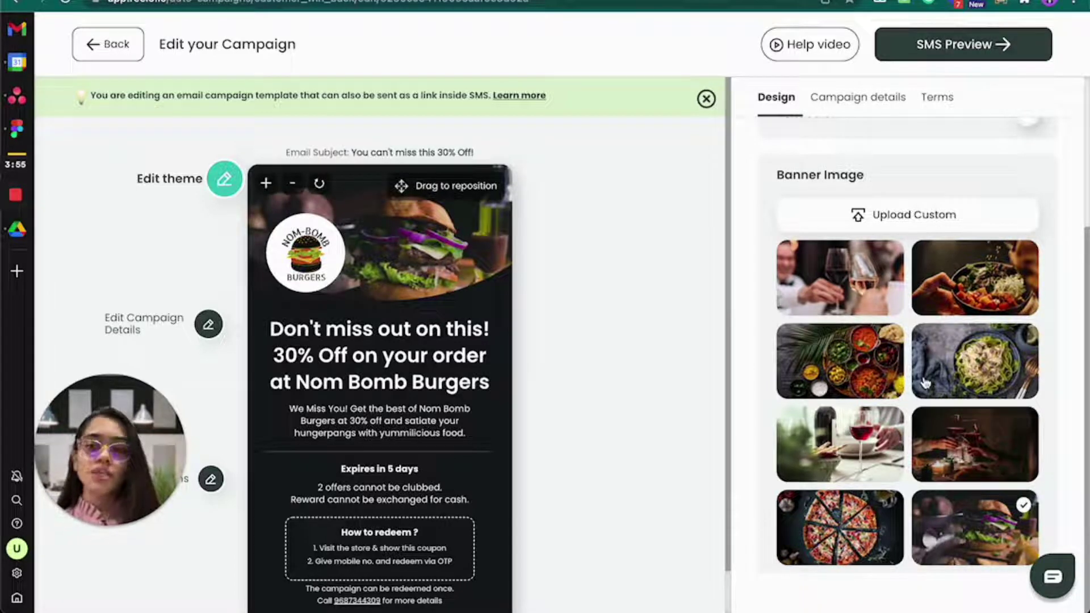
pyautogui.scroll(2, 925, 383)
pyautogui.scroll(1, 925, 384)
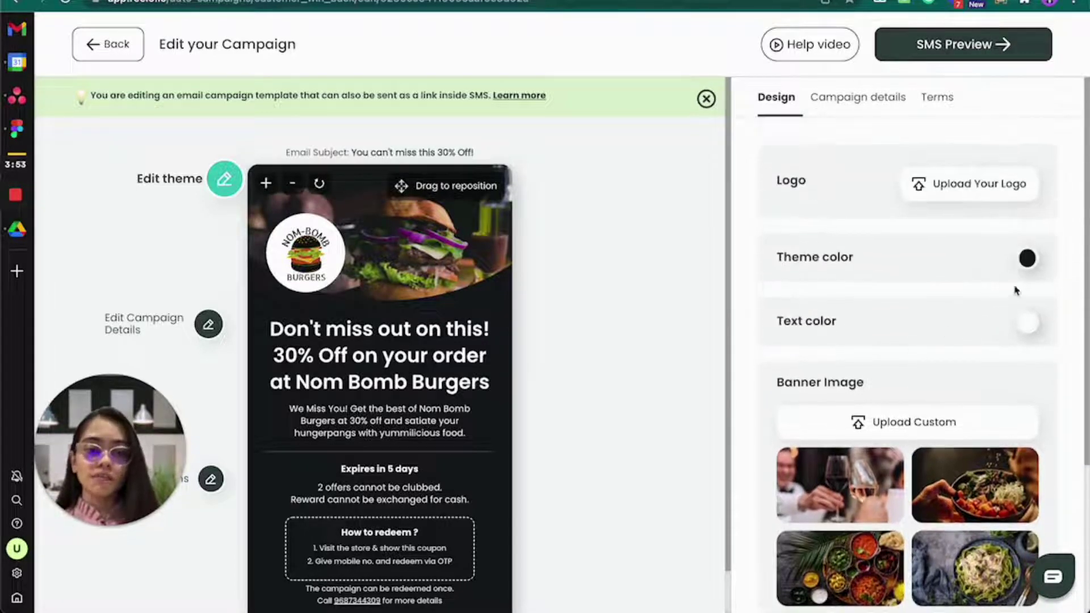
pyautogui.click(1027, 259)
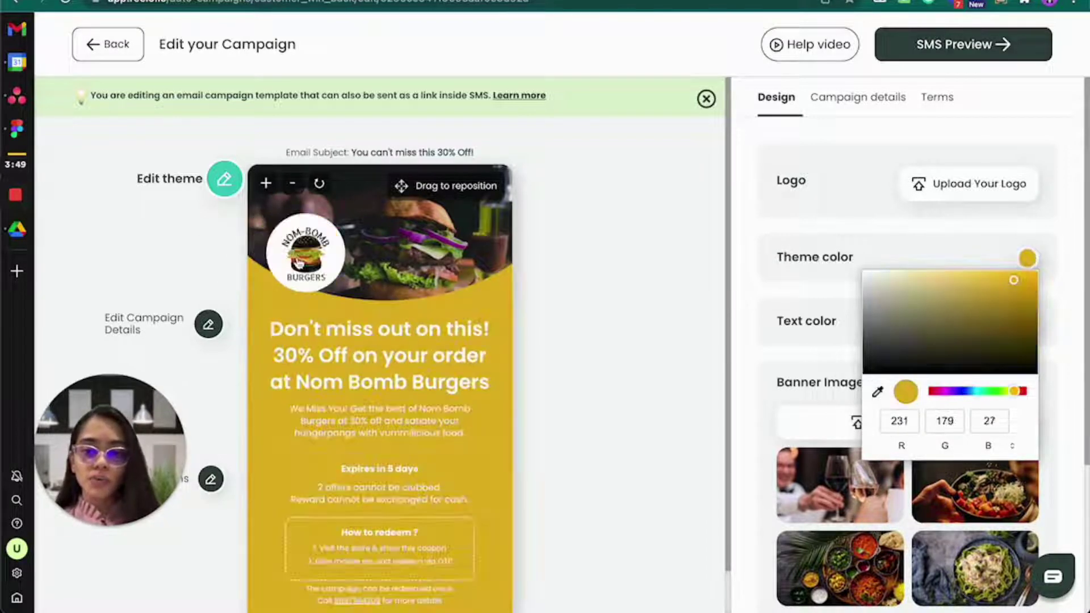
pyautogui.click(1016, 391)
pyautogui.click(1013, 280)
pyautogui.click(818, 291)
# - Set the email text colour to dark red
pyautogui.click(1025, 322)
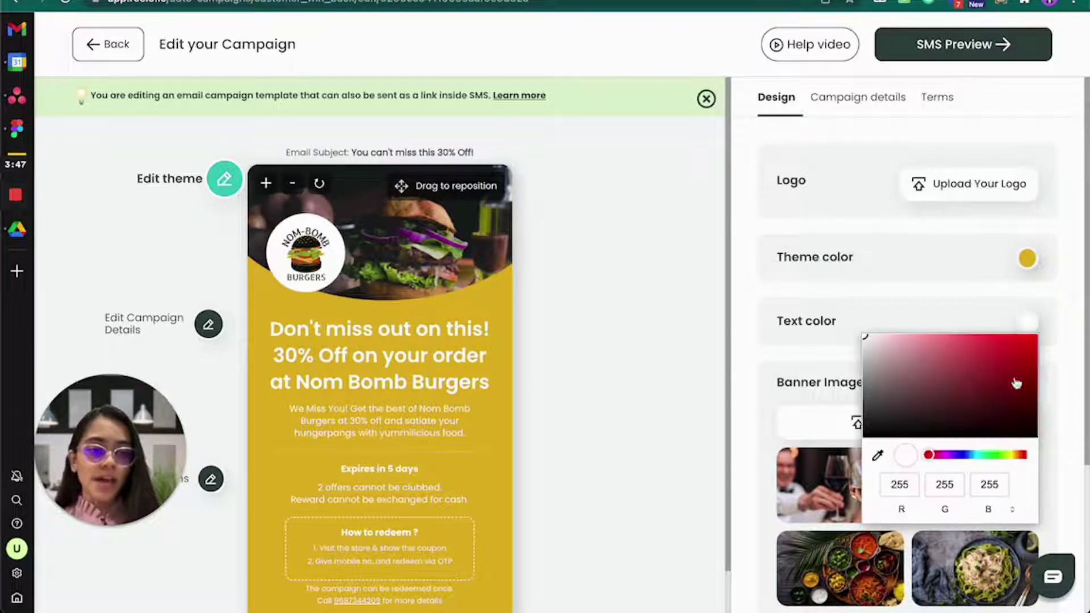
pyautogui.click(1031, 409)
pyautogui.click(1079, 377)
pyautogui.scroll(-2, 842, 369)
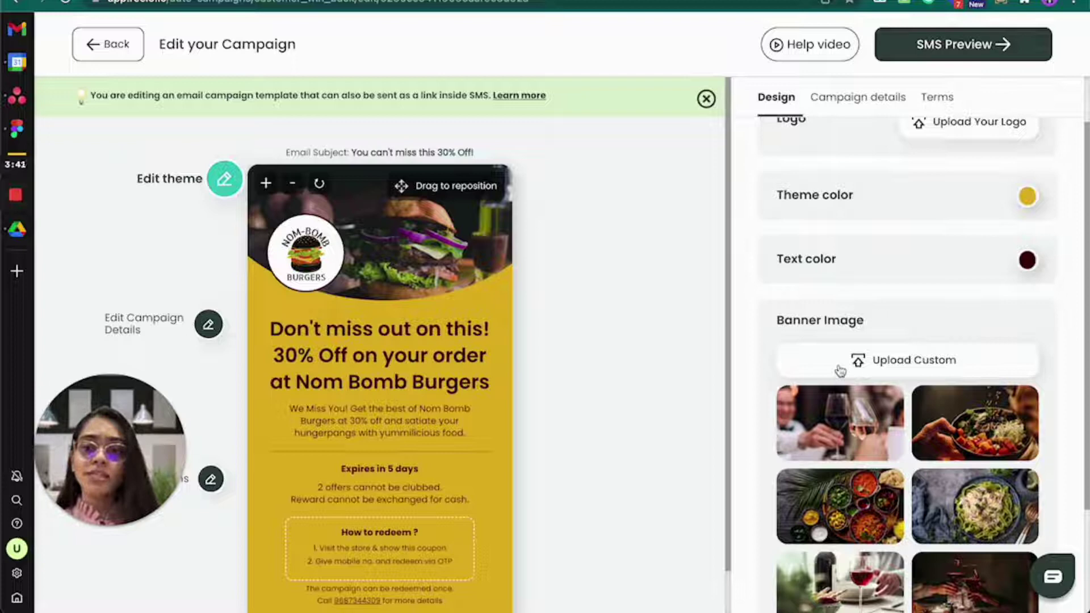
pyautogui.scroll(2, 840, 341)
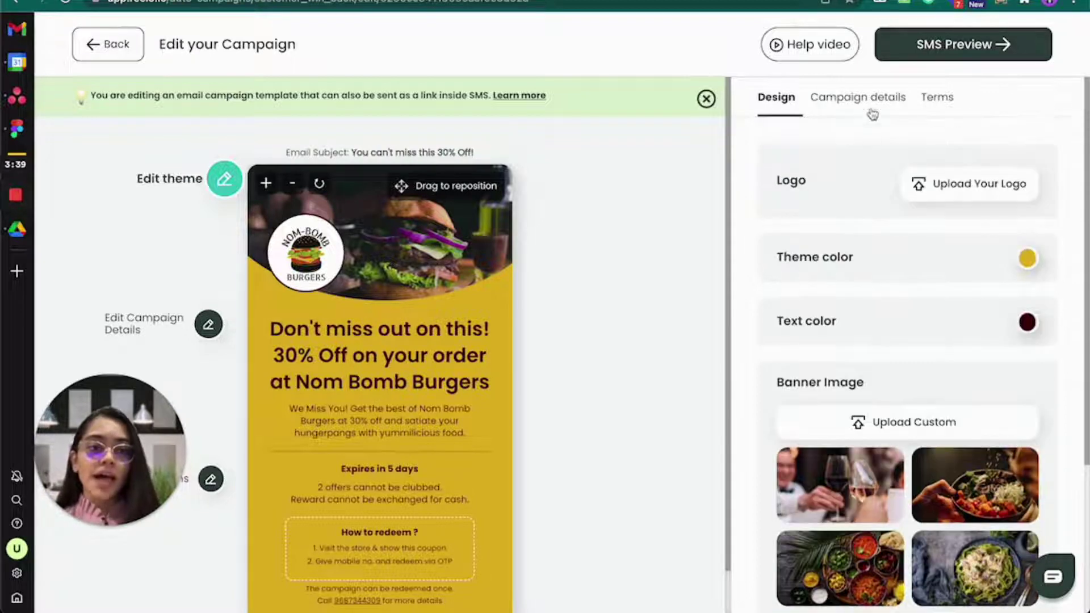
# - In the campaign settings, send the offer 8 weeks after the customer's last visit
pyautogui.click(870, 99)
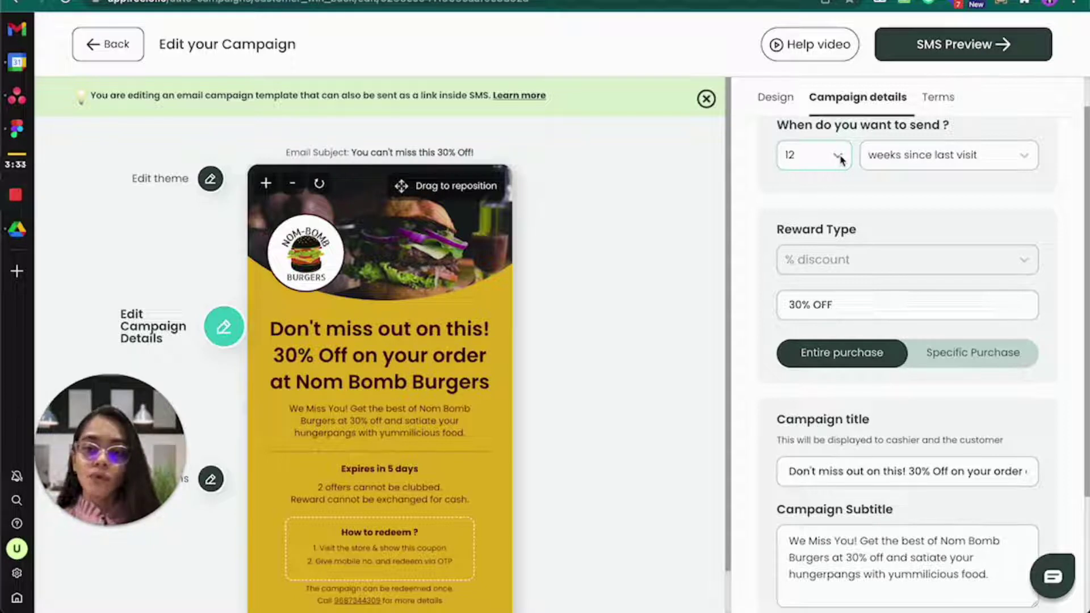
pyautogui.click(841, 159)
pyautogui.scroll(-1, 830, 251)
pyautogui.scroll(-1, 831, 253)
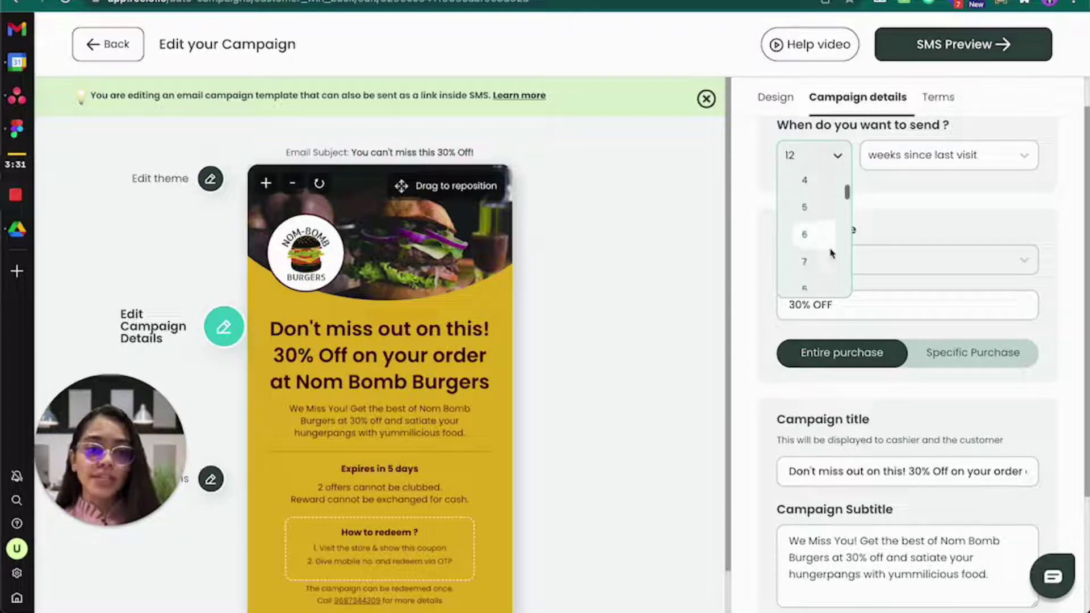
pyautogui.scroll(-1, 831, 251)
pyautogui.click(811, 255)
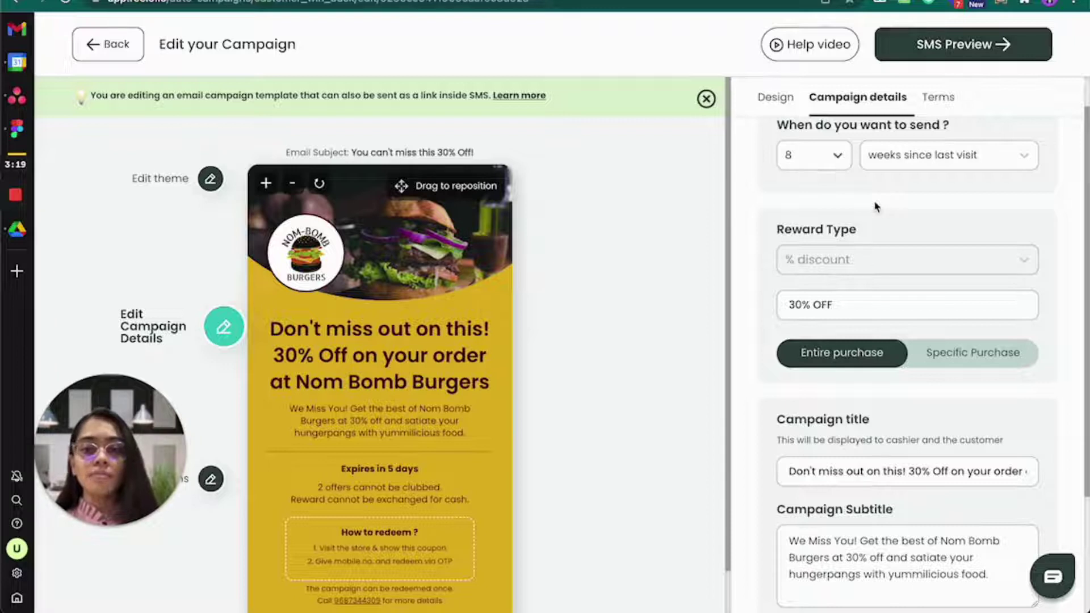
# - Change the reward from 30 to a 50% discount on the entire purchase
pyautogui.tripleClick(798, 306)
pyautogui.write('30')
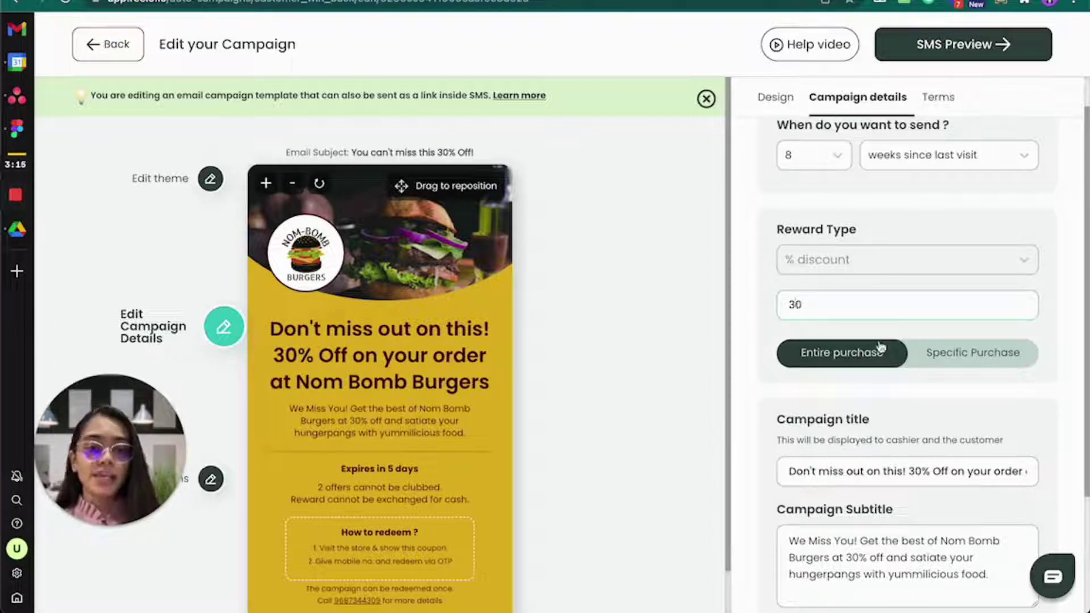
pyautogui.press('BackSpace')
pyautogui.press('BackSpace')
pyautogui.write('50')
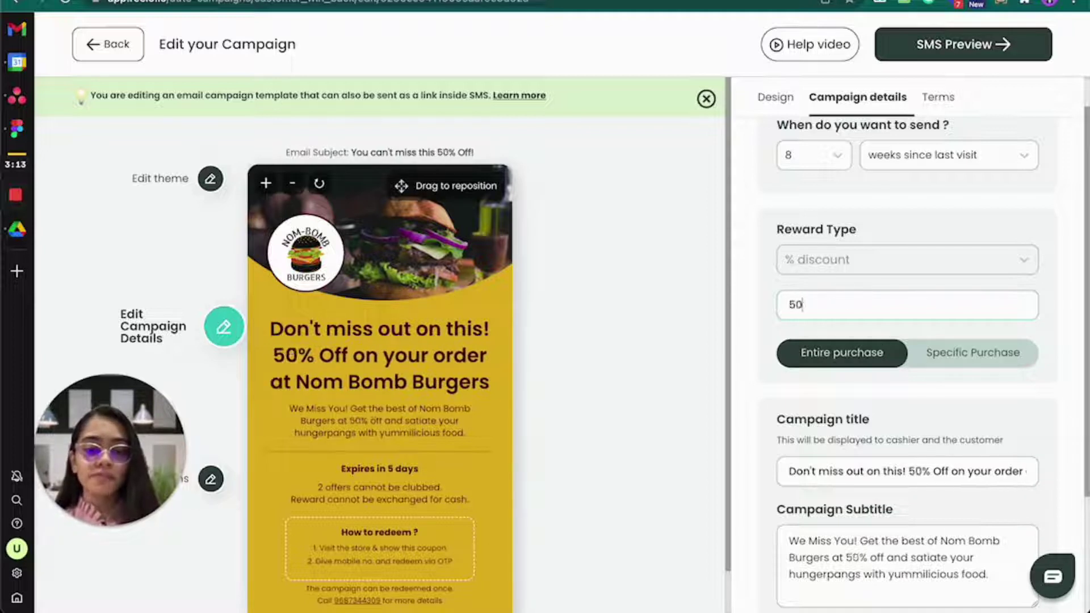
pyautogui.click(1053, 314)
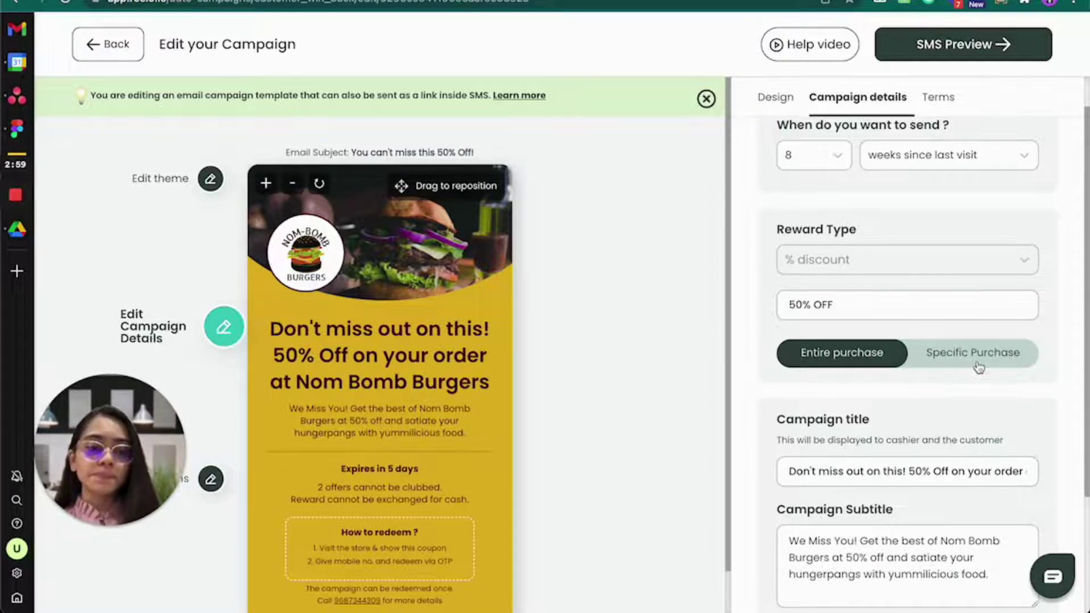
pyautogui.scroll(-3, 978, 367)
pyautogui.scroll(-1, 979, 366)
pyautogui.scroll(5, 890, 317)
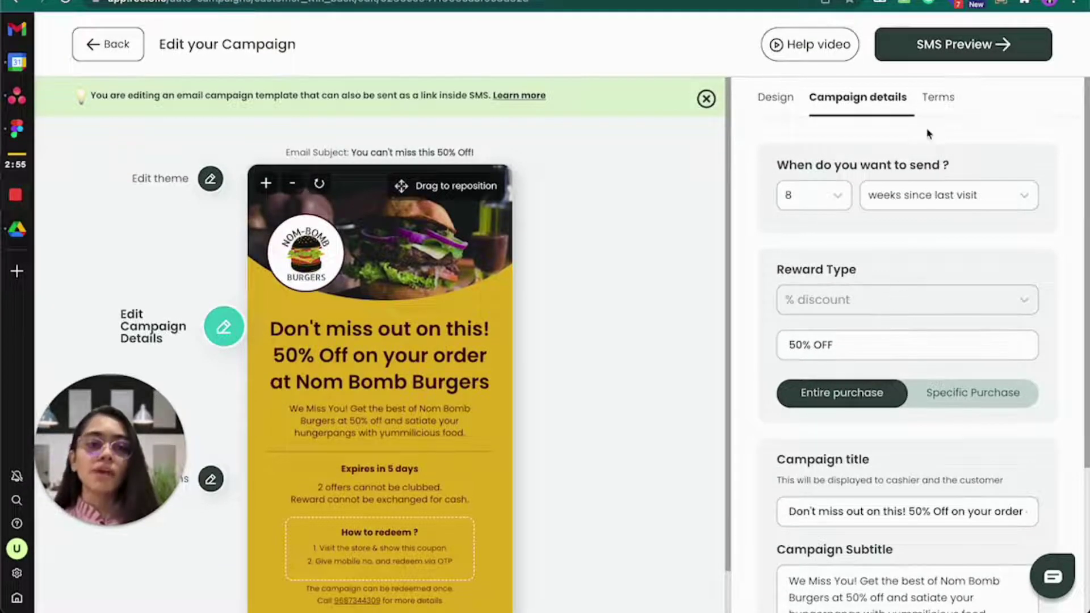
# - In Terms, make the campaign expire 6 days after customers receive it
pyautogui.click(939, 97)
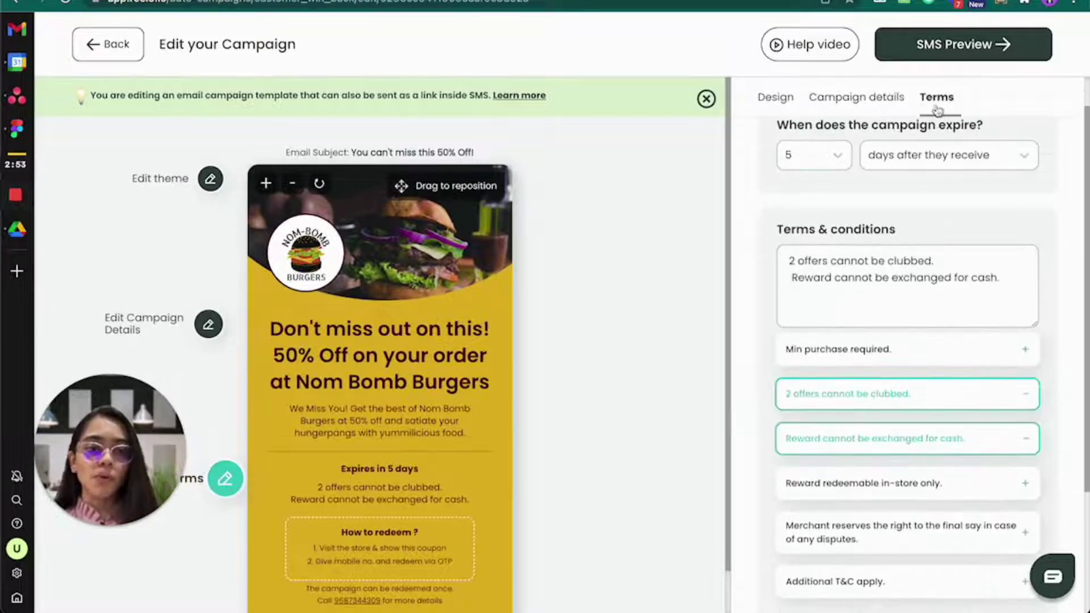
pyautogui.click(839, 162)
pyautogui.click(808, 270)
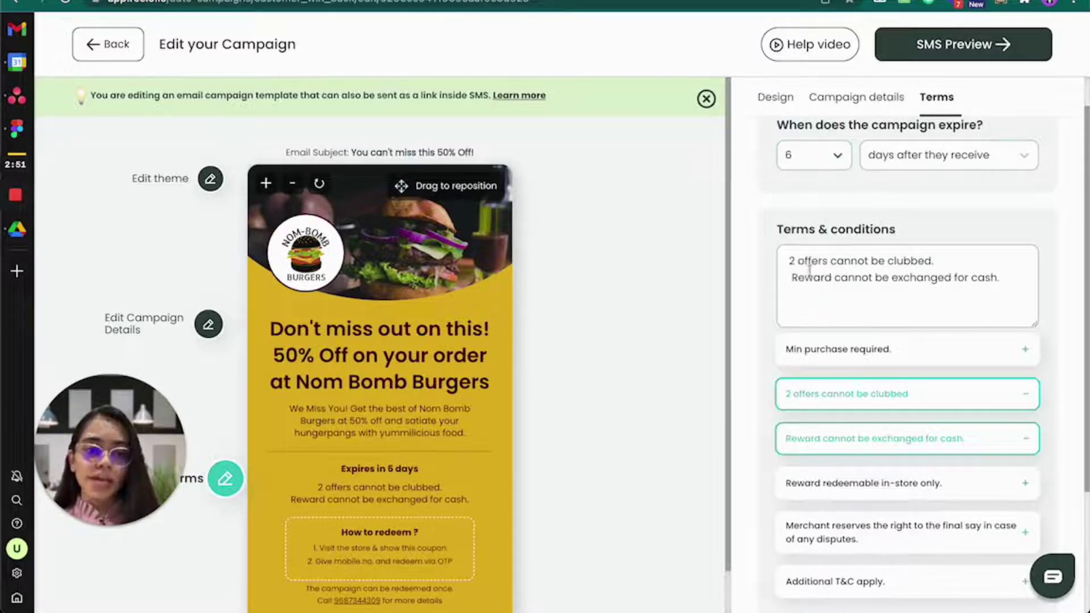
pyautogui.scroll(-1, 930, 200)
pyautogui.scroll(-2, 927, 199)
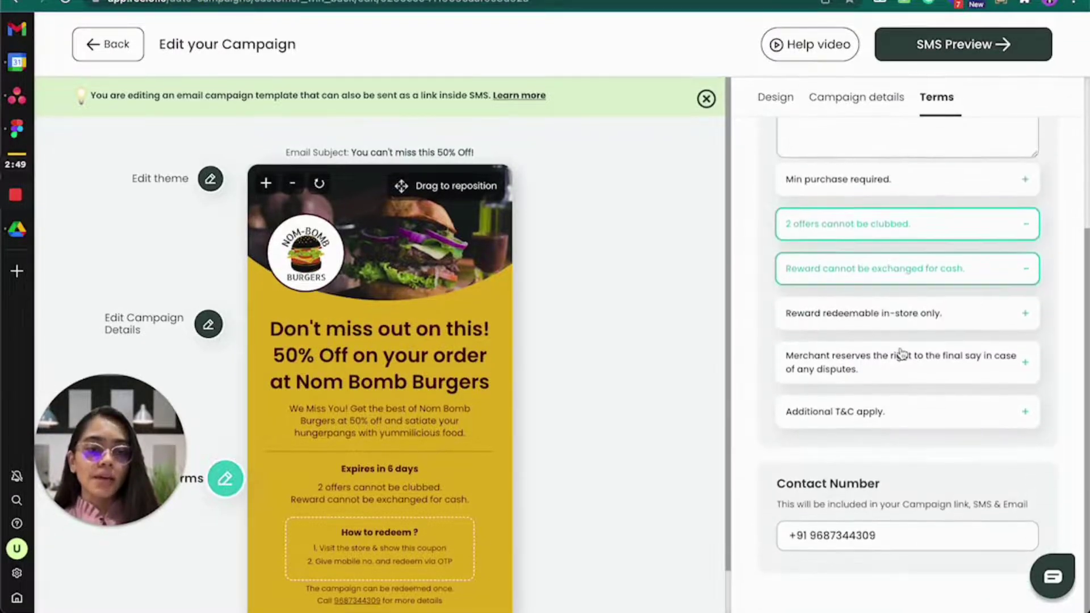
pyautogui.scroll(3, 901, 355)
# - Review the SMS version of the message and continue to channel selection
pyautogui.click(987, 47)
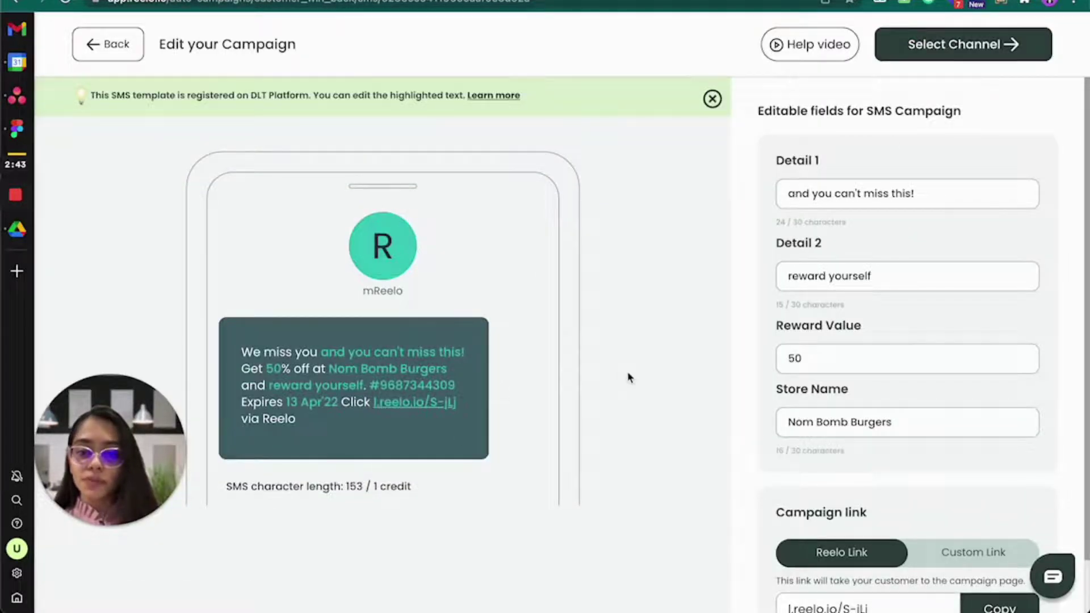
pyautogui.scroll(-1, 869, 309)
pyautogui.scroll(-2, 869, 309)
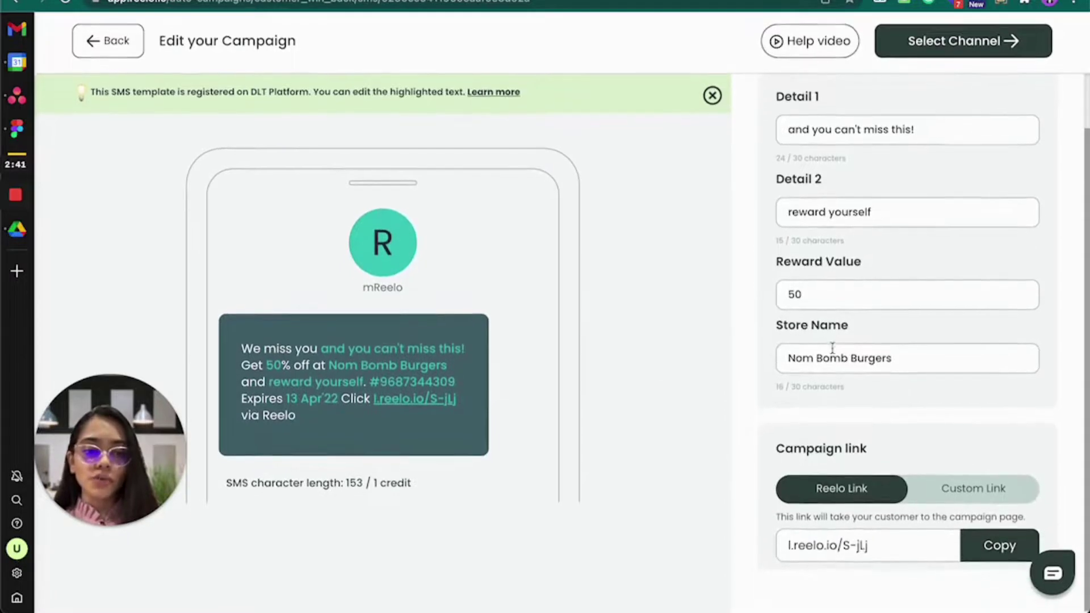
pyautogui.scroll(2, 832, 347)
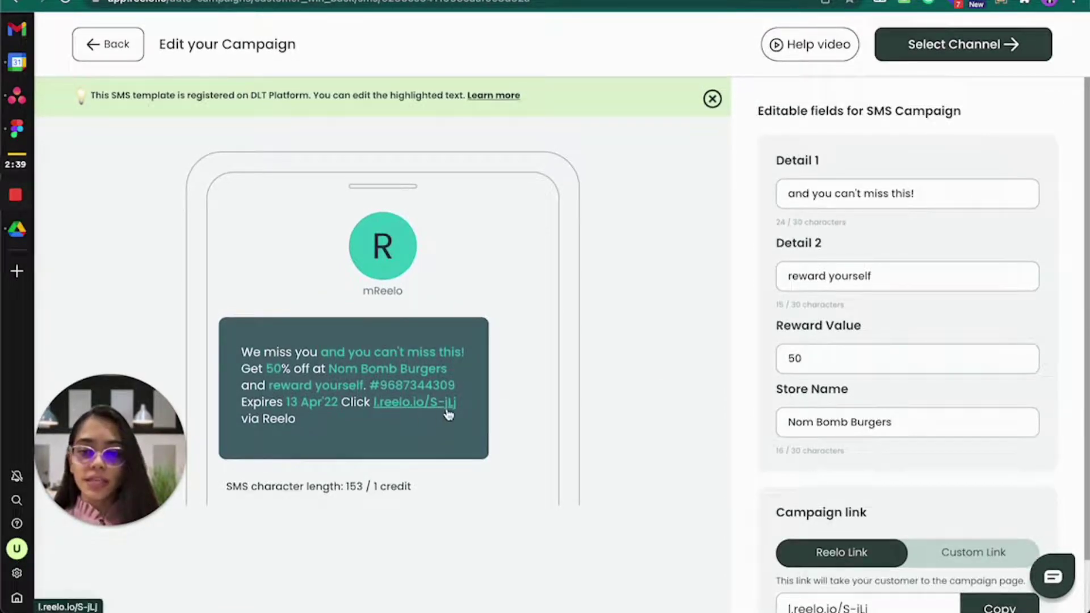
pyautogui.click(954, 45)
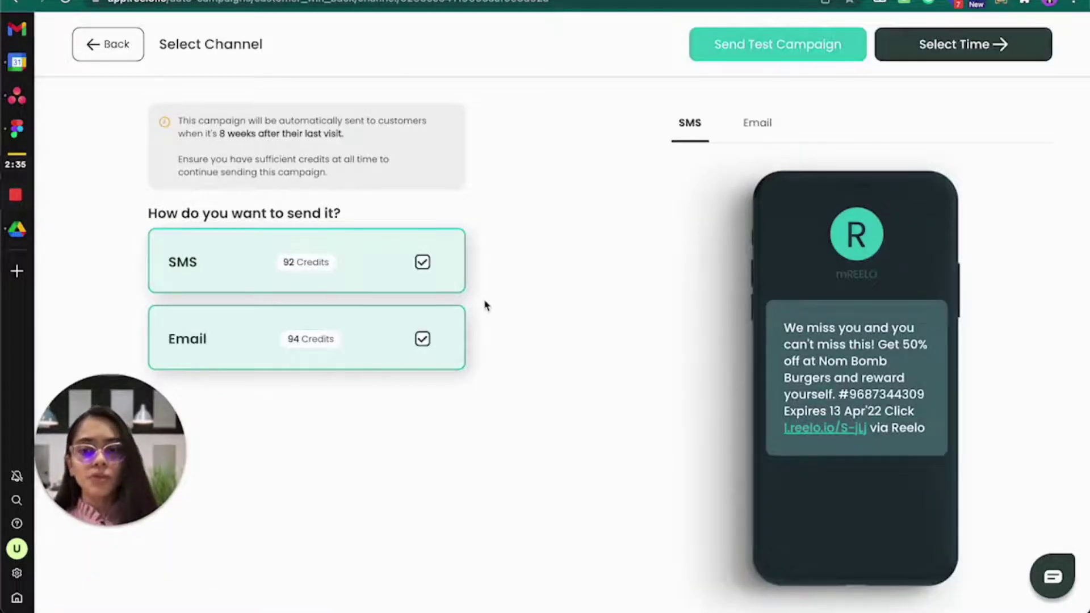
# - Keep SMS and Email channels and set the send time to 6:00 PM
pyautogui.click(971, 62)
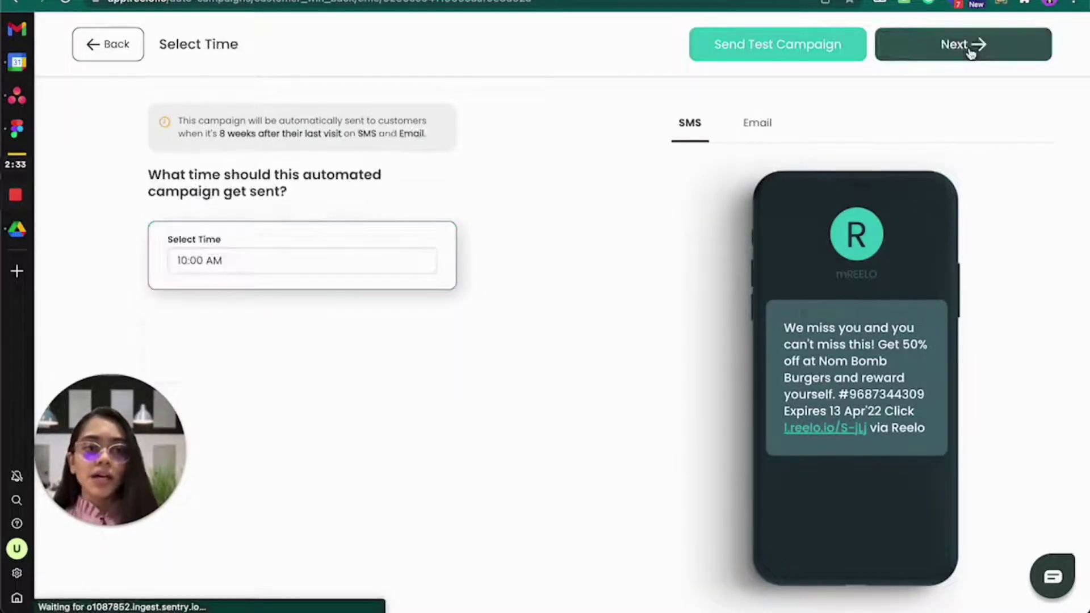
pyautogui.click(181, 260)
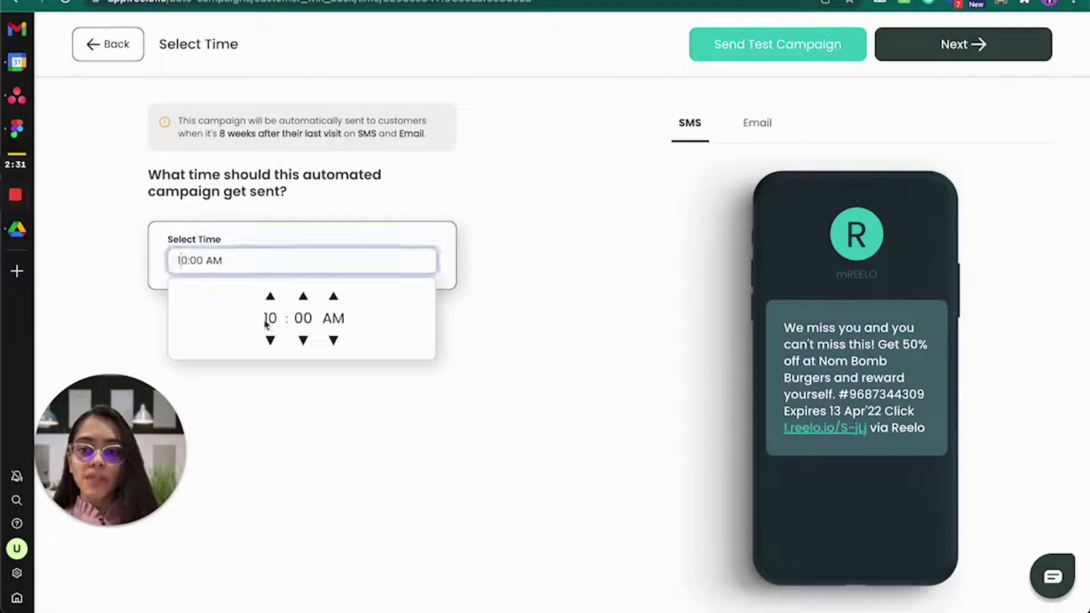
pyautogui.click(334, 297)
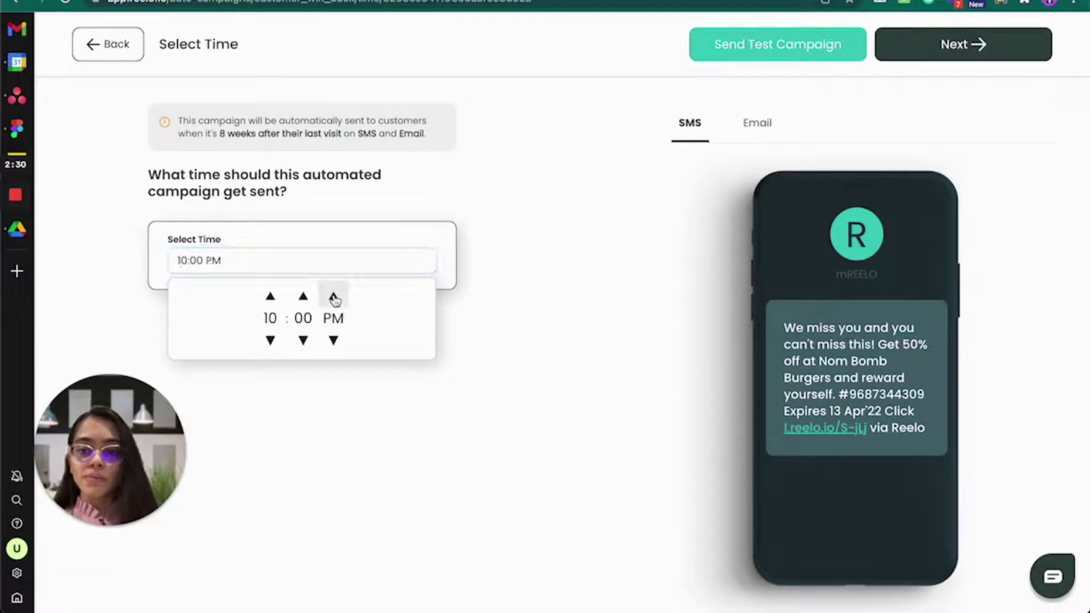
pyautogui.click(269, 340)
pyautogui.click(269, 340)
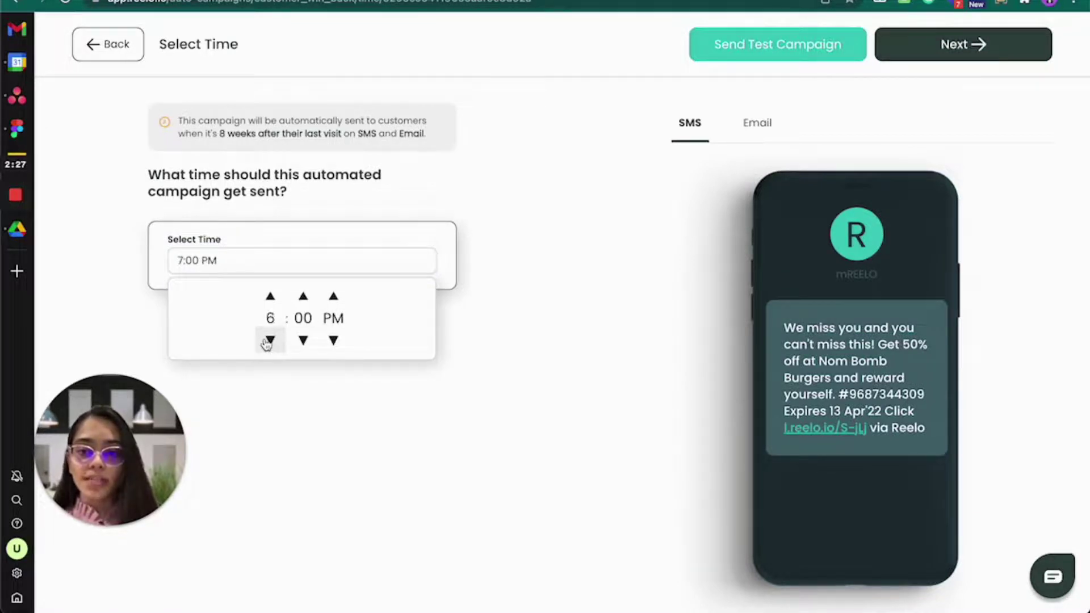
pyautogui.click(494, 395)
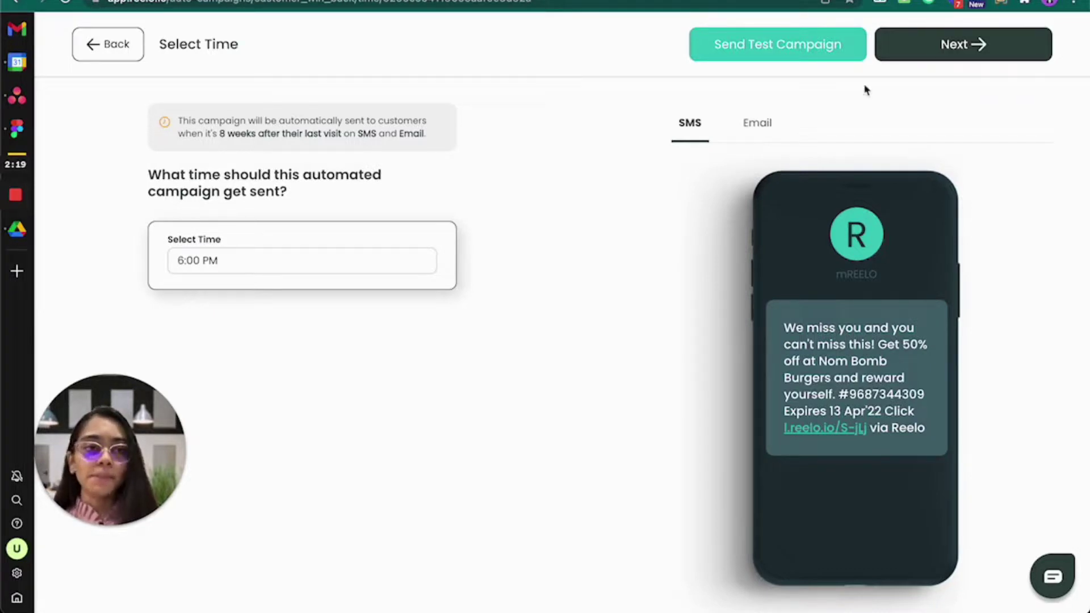
# - Activate the Win back customers auto campaign
pyautogui.click(949, 56)
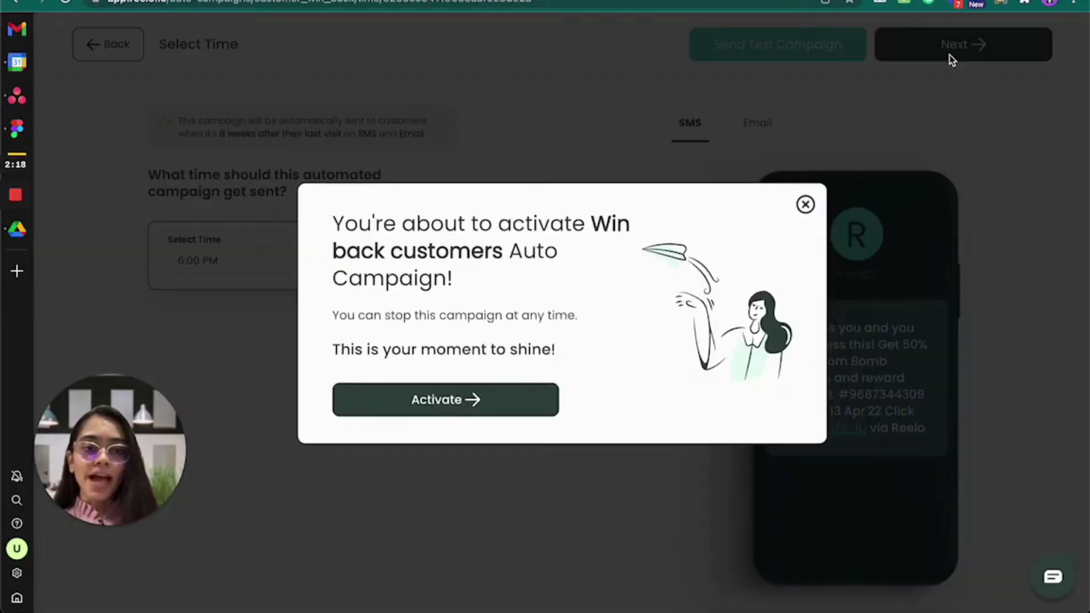
pyautogui.click(510, 398)
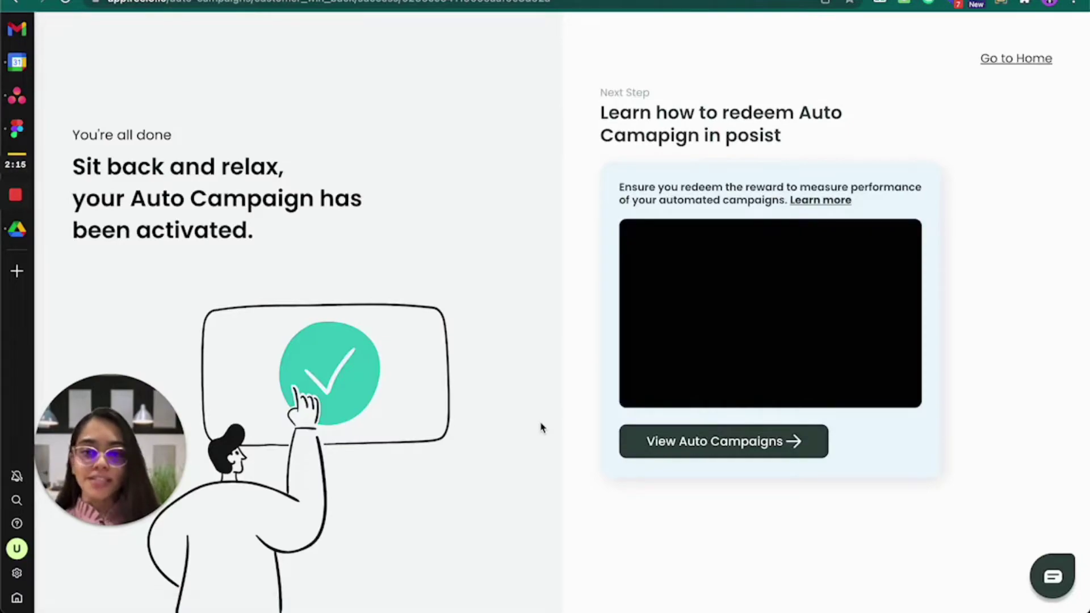